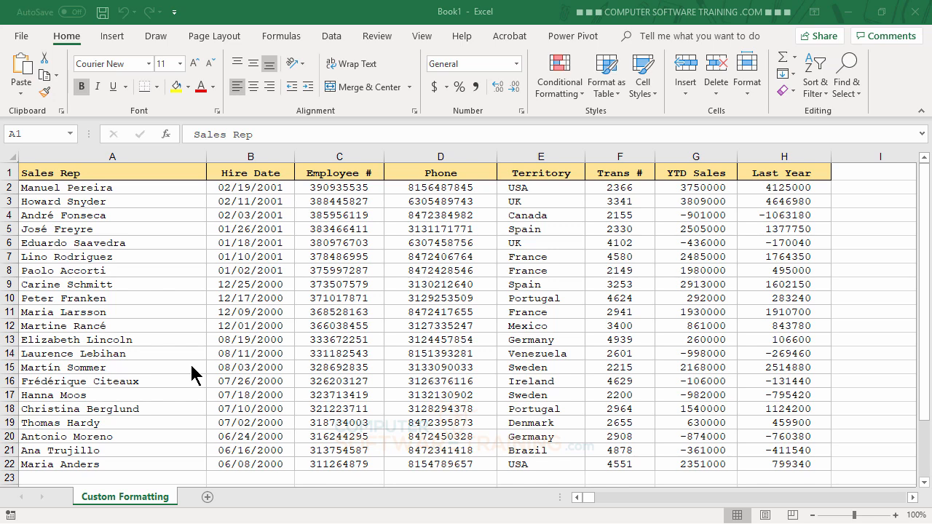
Apply the custom number format @*- to the sales rep names in A2:A22 to fill the remaining cell width with dashes
left_click(120, 186)
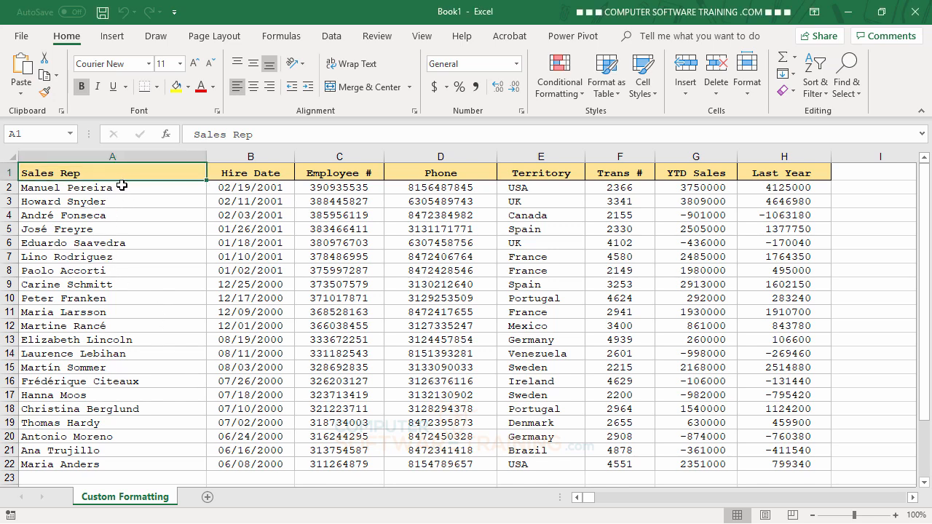
left_click_drag(119, 187, 142, 464)
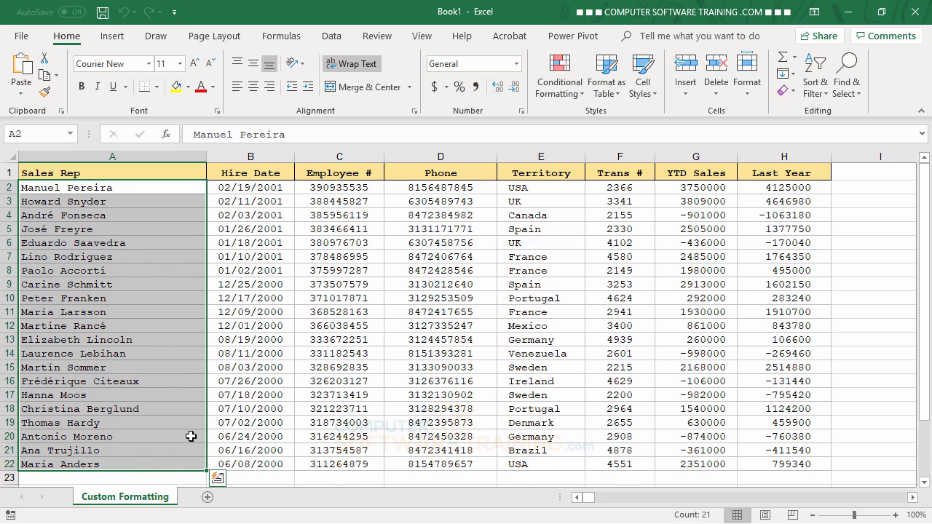
left_click(521, 111)
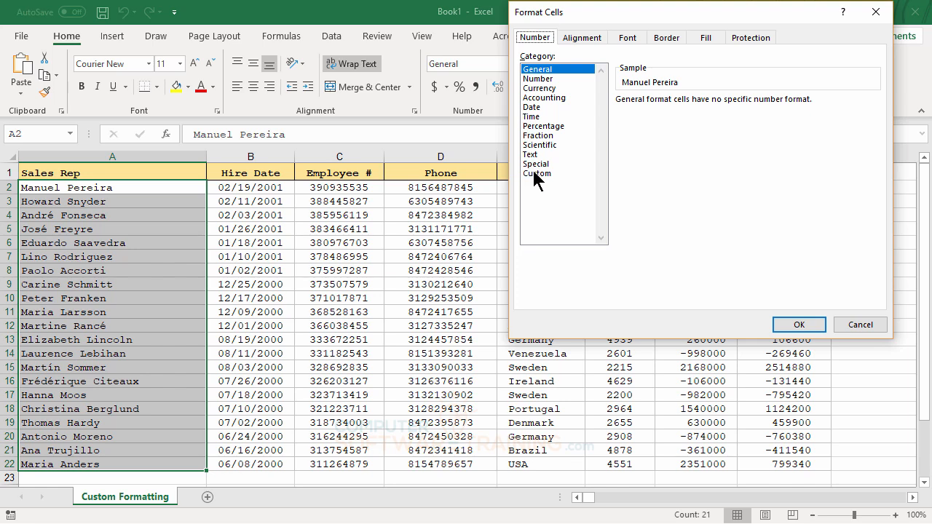
left_click(536, 175)
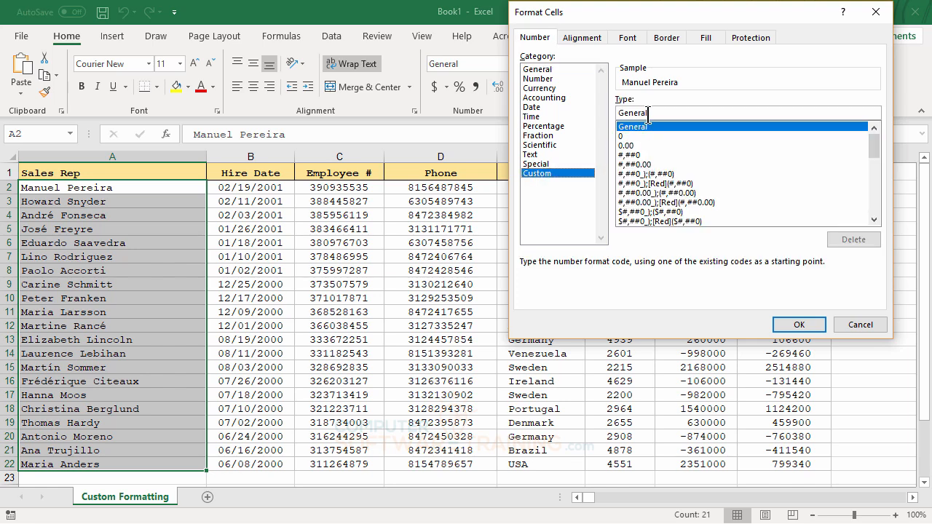
left_click_drag(654, 112, 617, 113)
type("@")
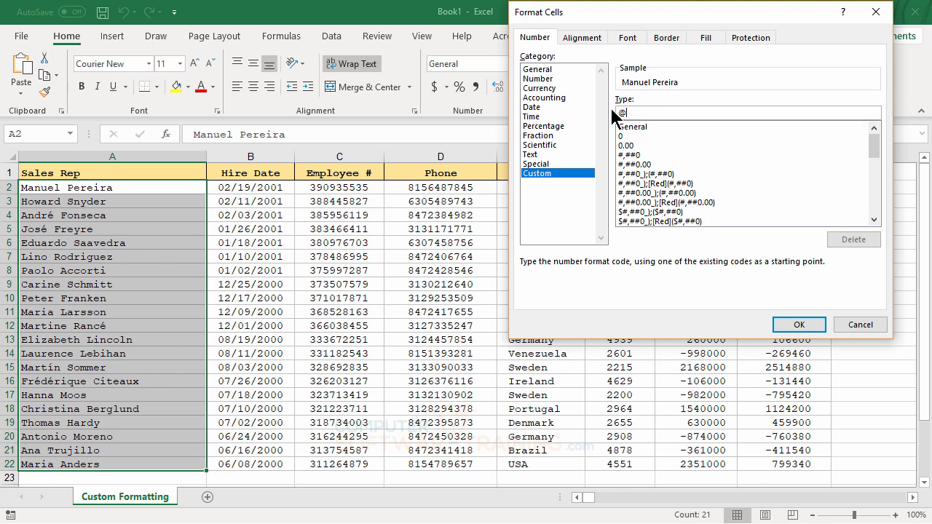
type("*")
left_click(794, 327)
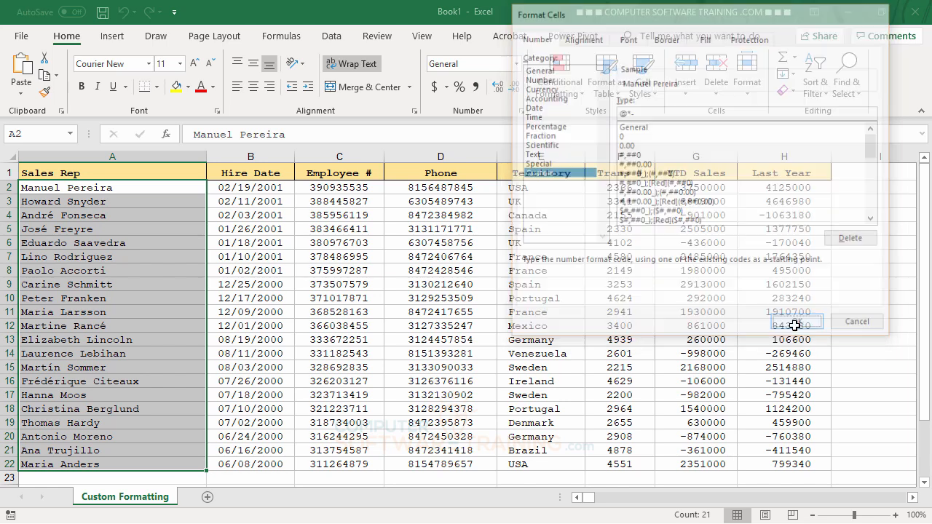
left_click(131, 259)
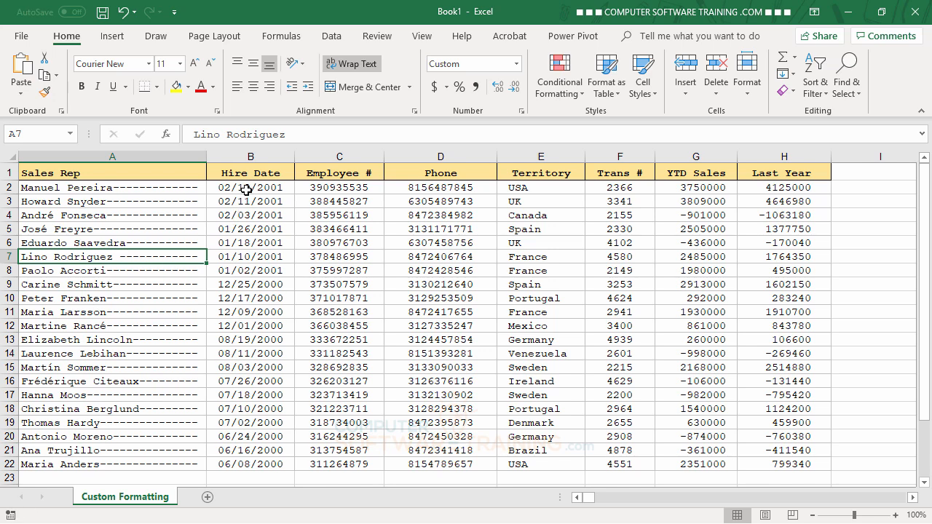
Apply the custom format mm/dd/yyyy (DDD) to the hire dates in B2:B22 and autofit column B
left_click_drag(246, 189, 276, 465)
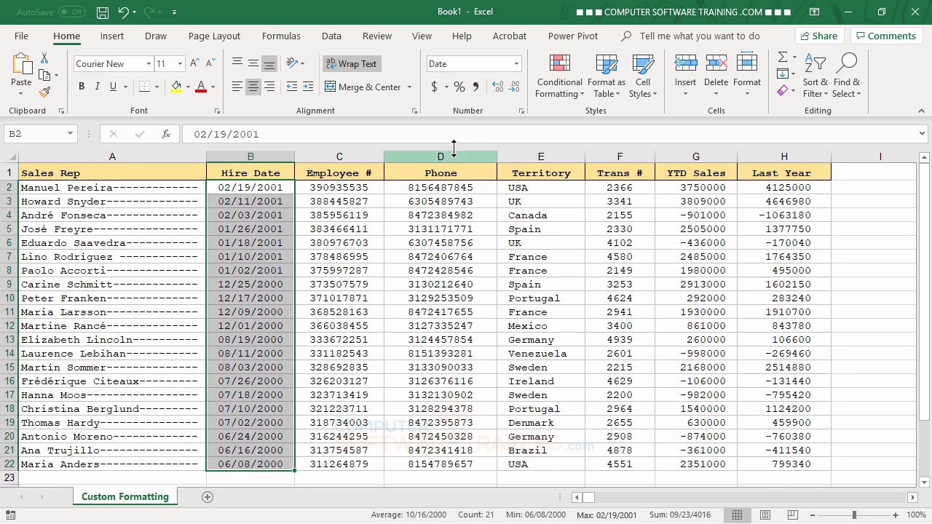
left_click(521, 112)
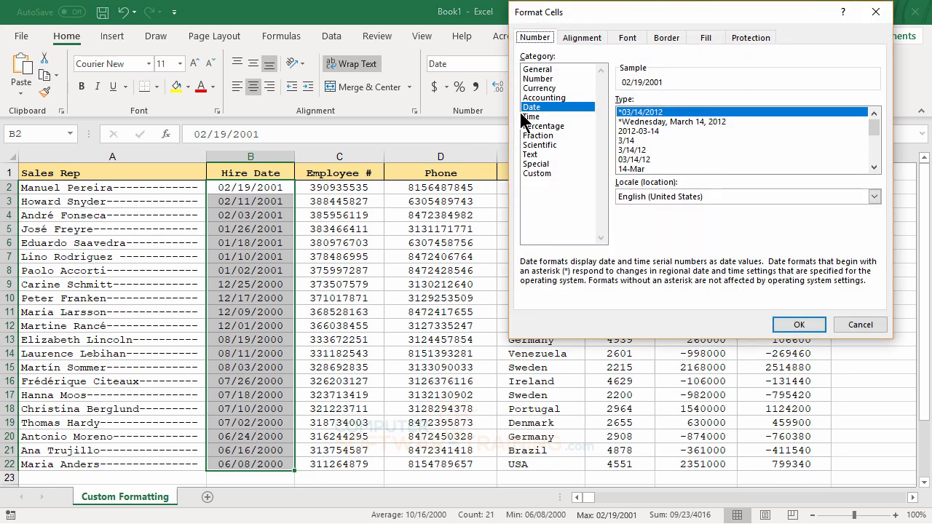
left_click(535, 174)
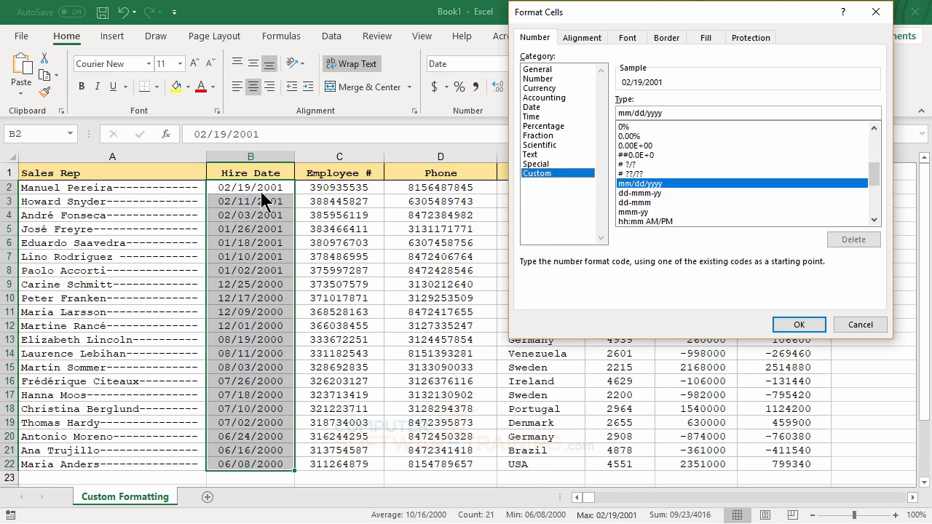
left_click(669, 112)
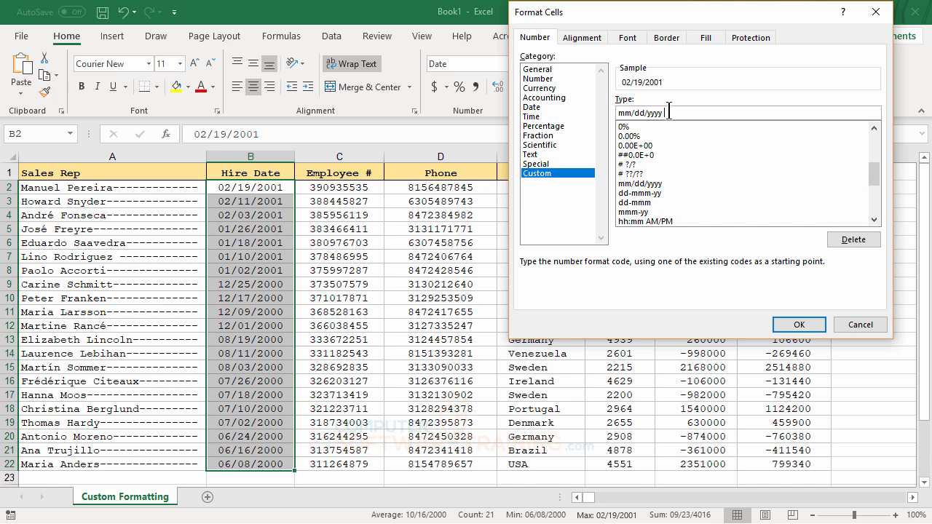
type("(DDD)")
left_click(799, 325)
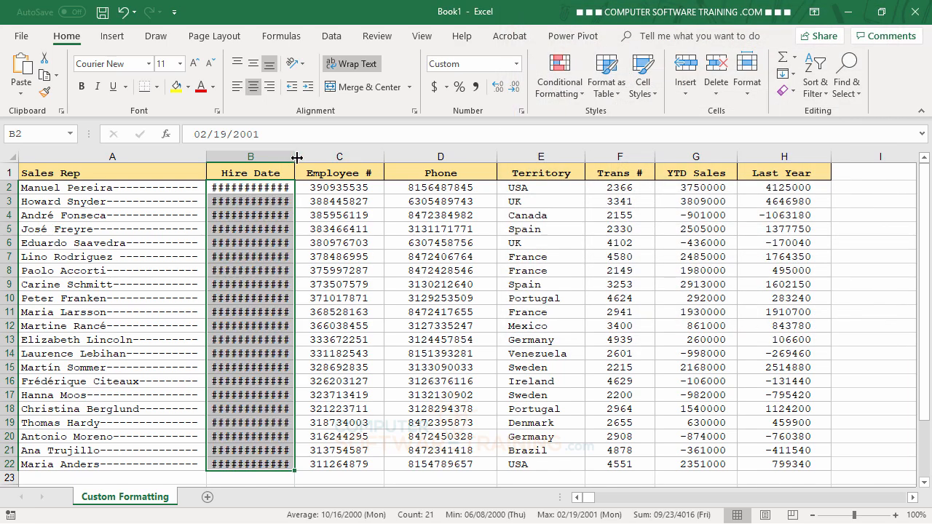
double_click(295, 157)
left_click(360, 273)
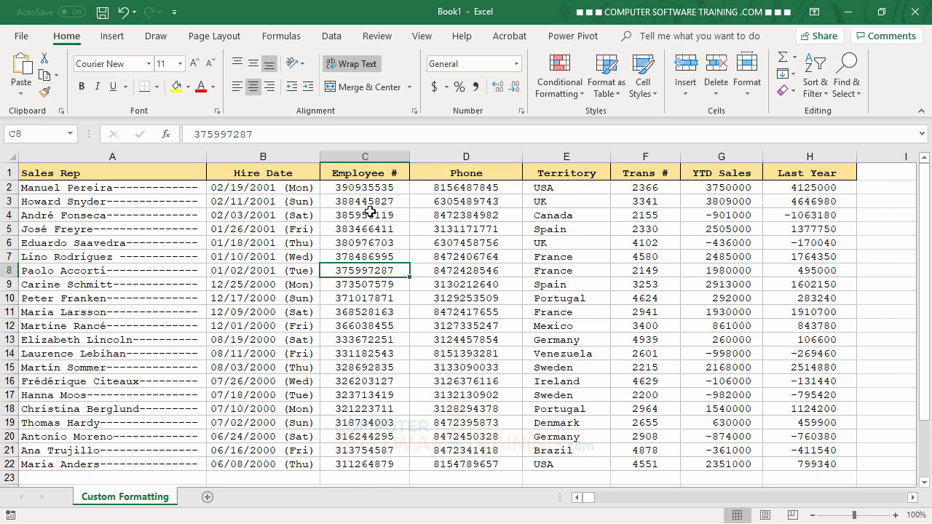
Apply the custom number format ###-##-#### to the employee numbers in C2:C22
left_click_drag(367, 188, 362, 466)
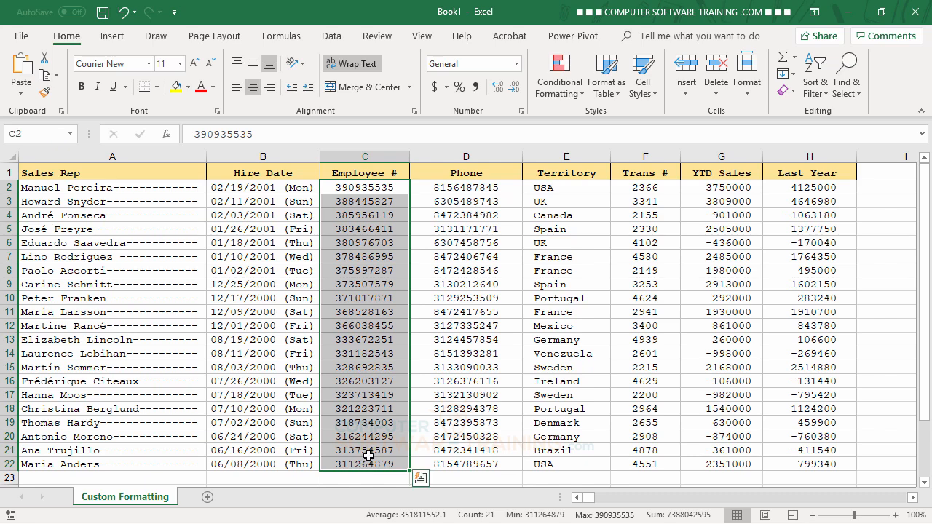
left_click(521, 110)
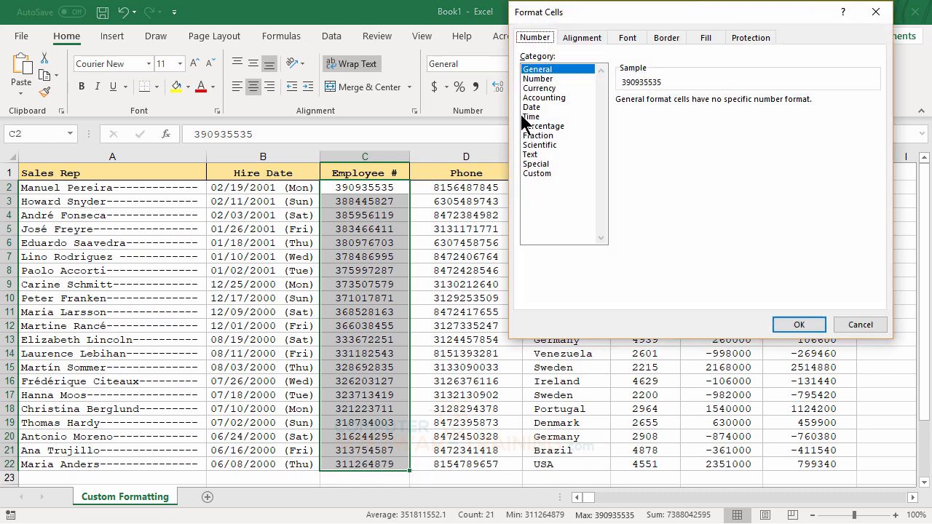
left_click(545, 175)
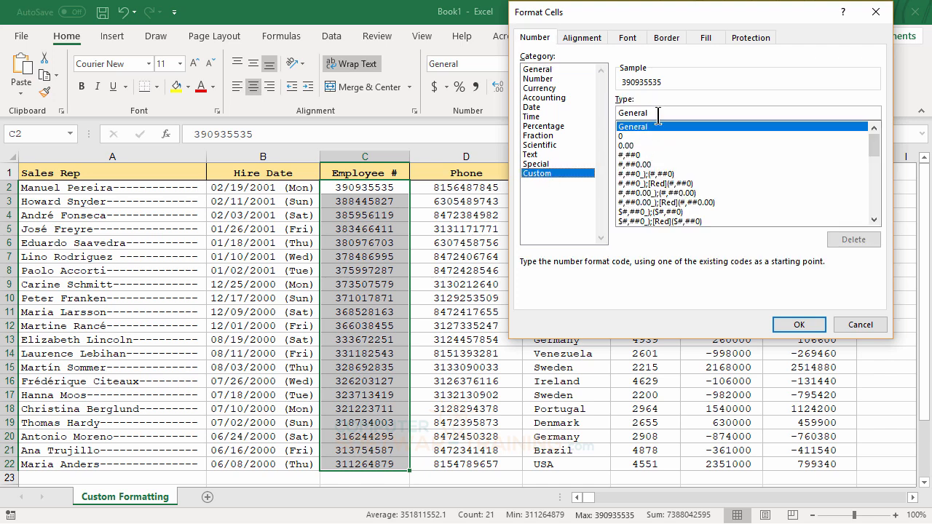
left_click_drag(658, 115, 615, 115)
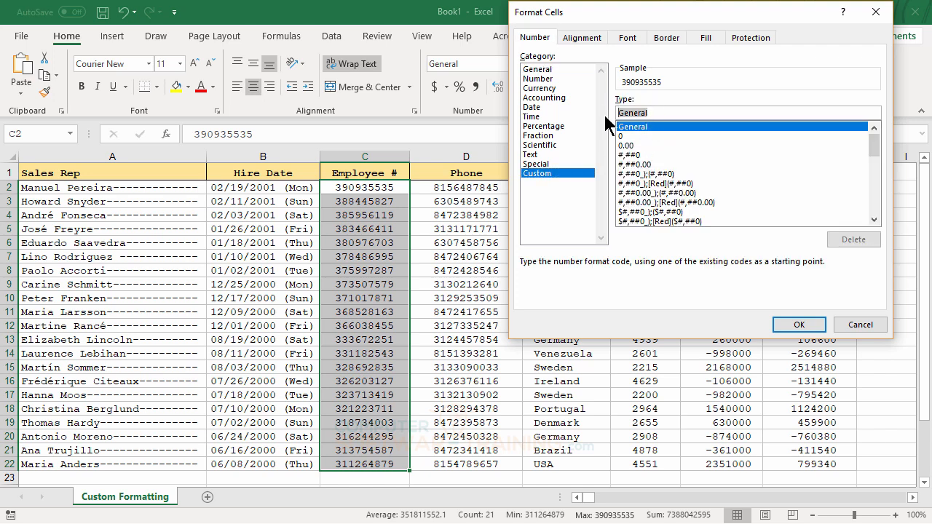
type("#")
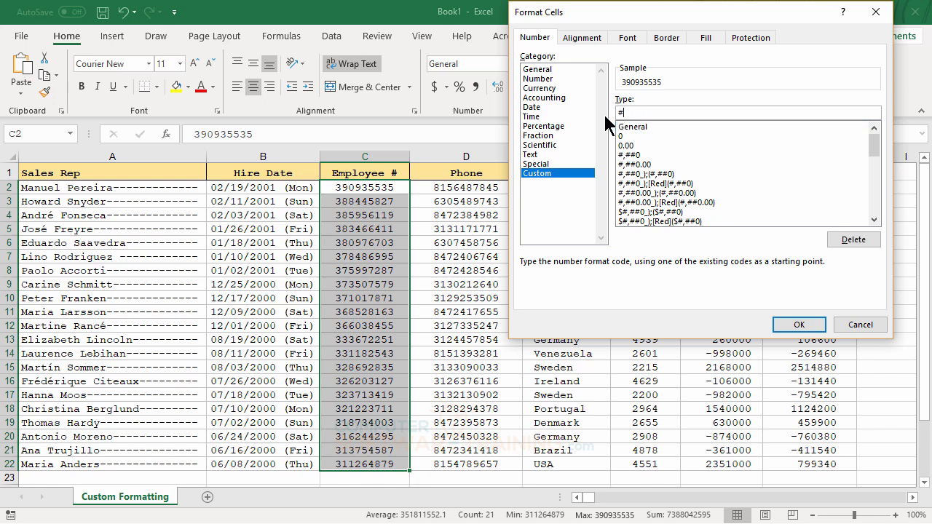
type("##-##")
type("-####")
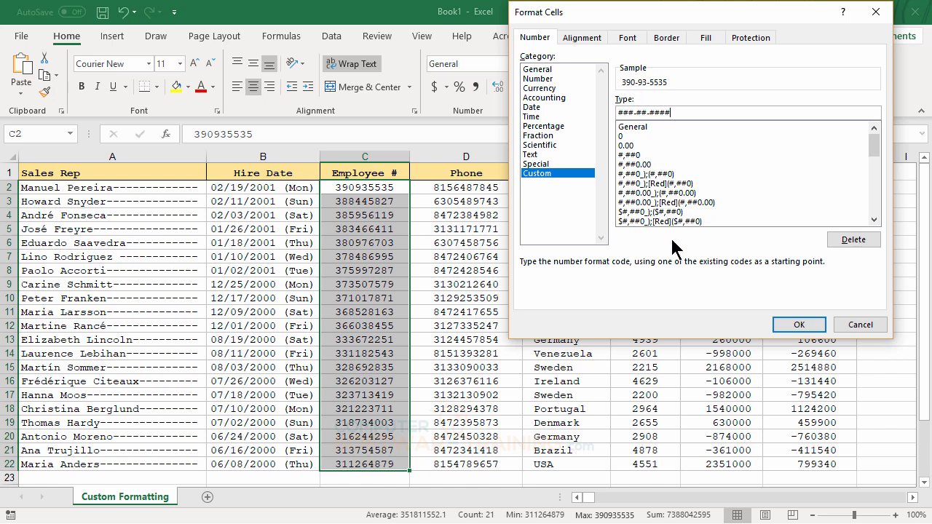
left_click(801, 327)
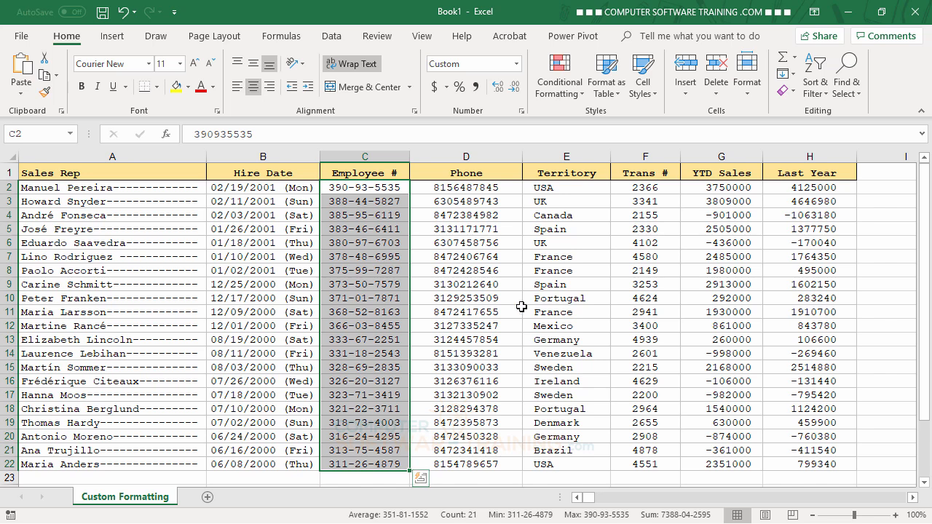
Apply the Special format Phone Number to the phone column values in D2:D22
left_click(477, 188)
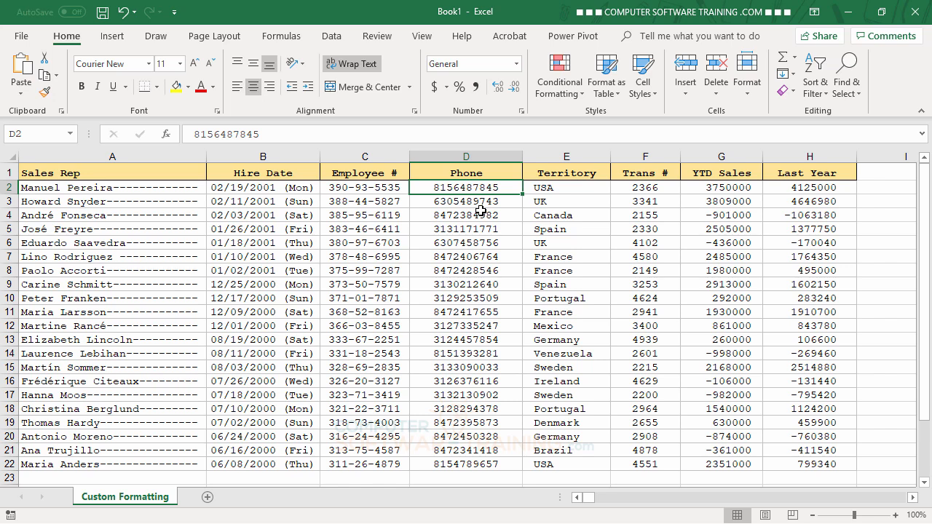
left_click_drag(455, 187, 483, 464)
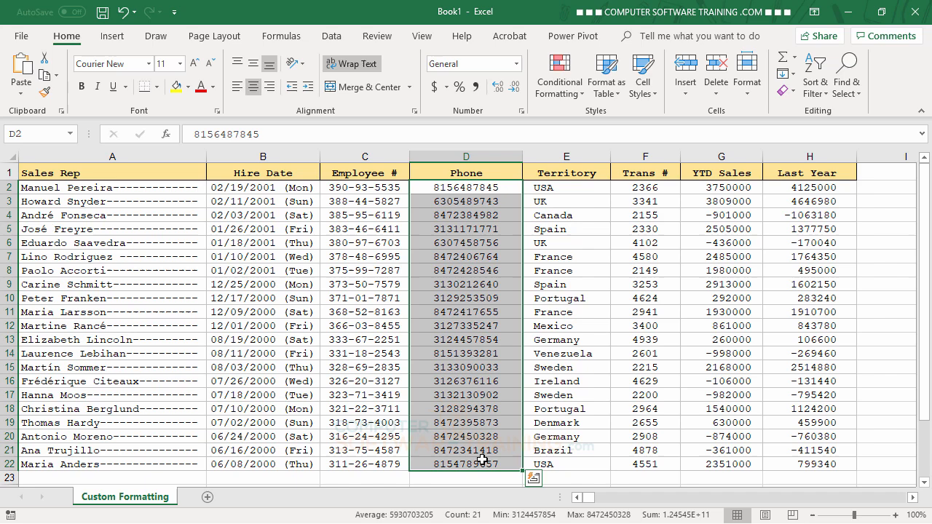
left_click(521, 111)
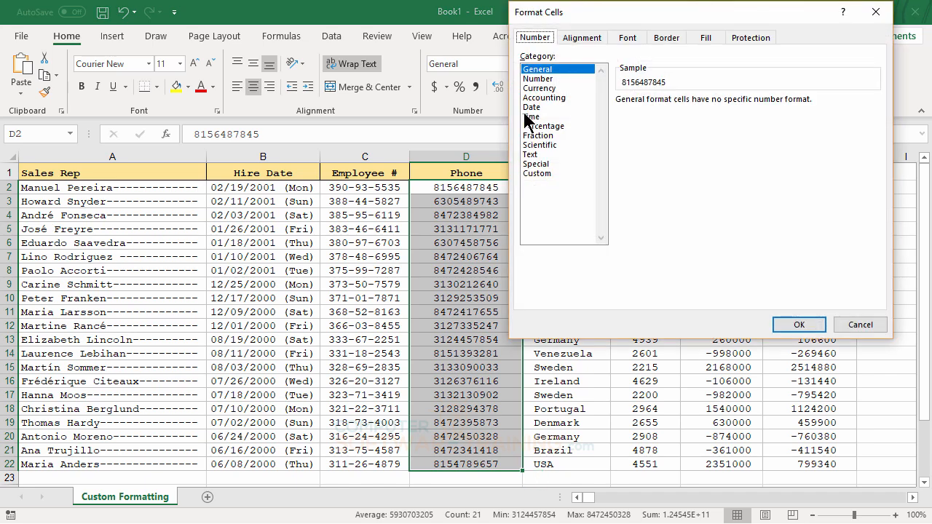
left_click(542, 165)
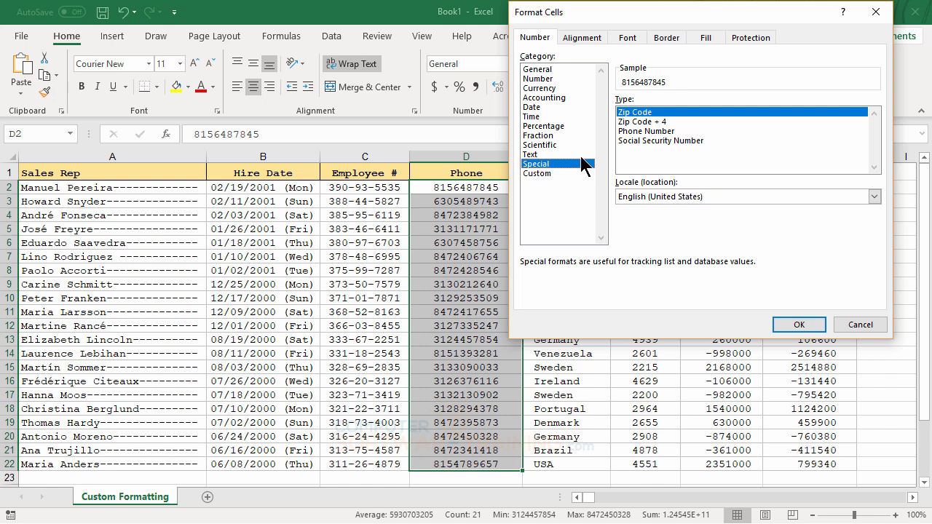
left_click(640, 131)
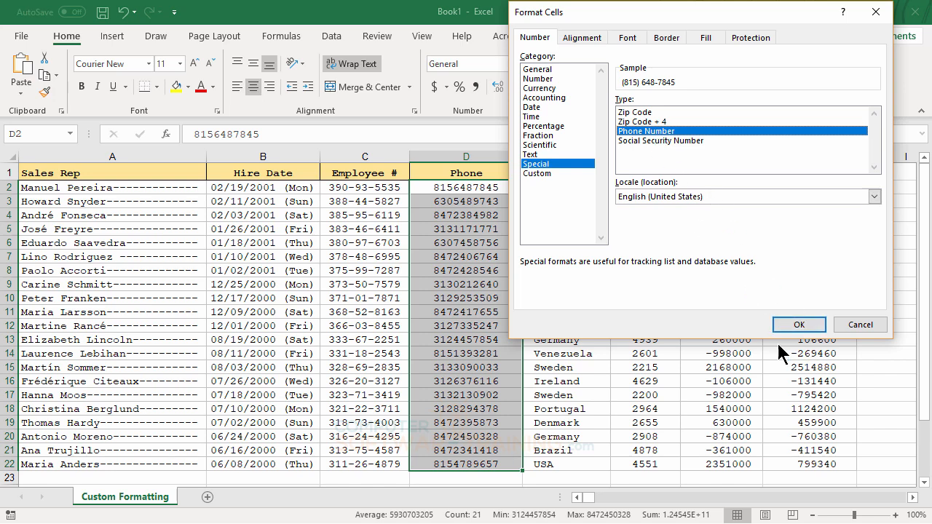
left_click(789, 324)
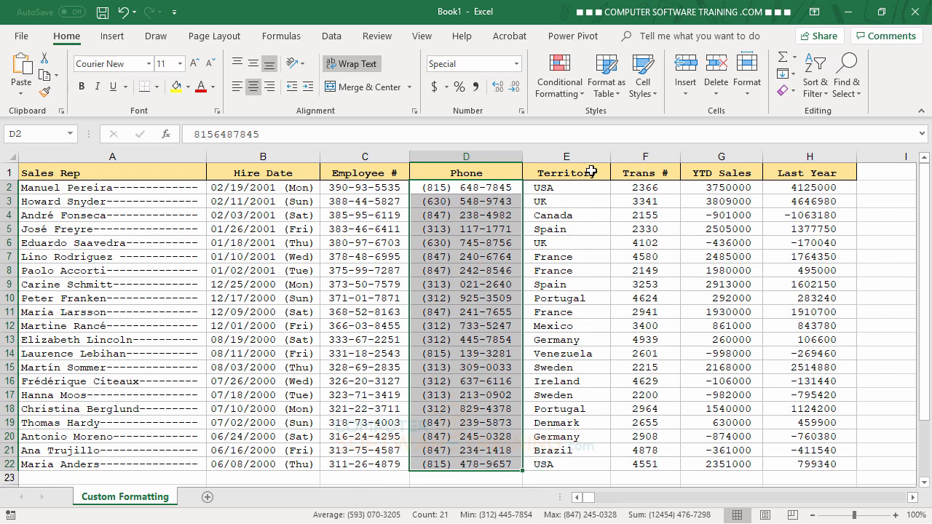
Replace the phone column's format code for D2:D22 with the custom code ###.###.####
left_click(521, 110)
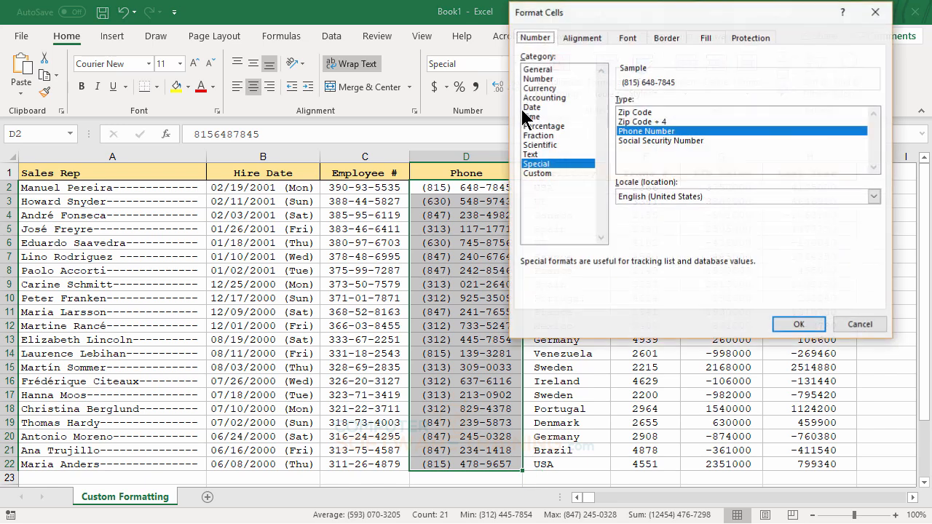
left_click(532, 175)
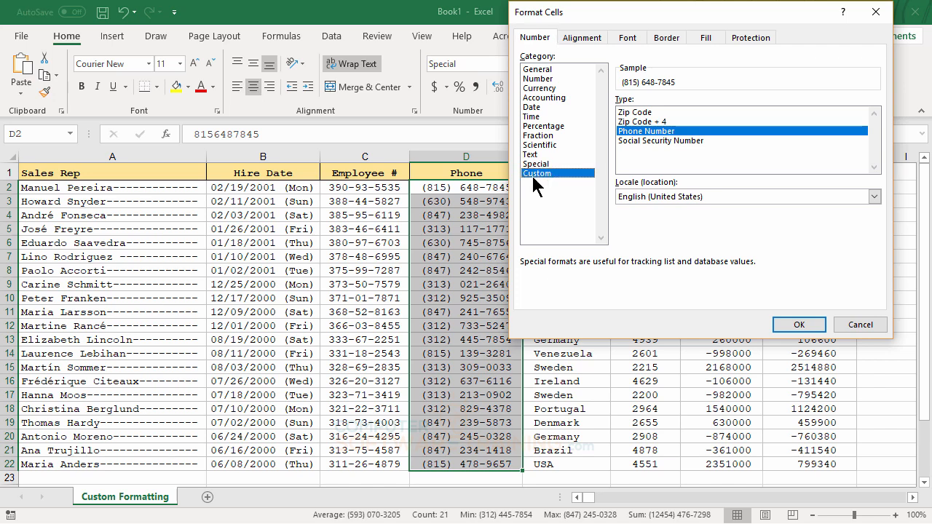
left_click_drag(801, 110, 569, 115)
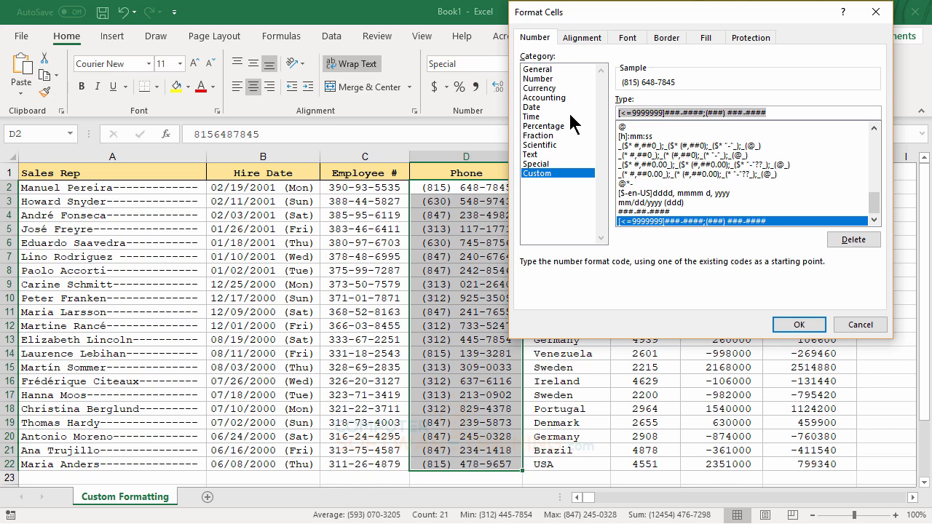
type("###")
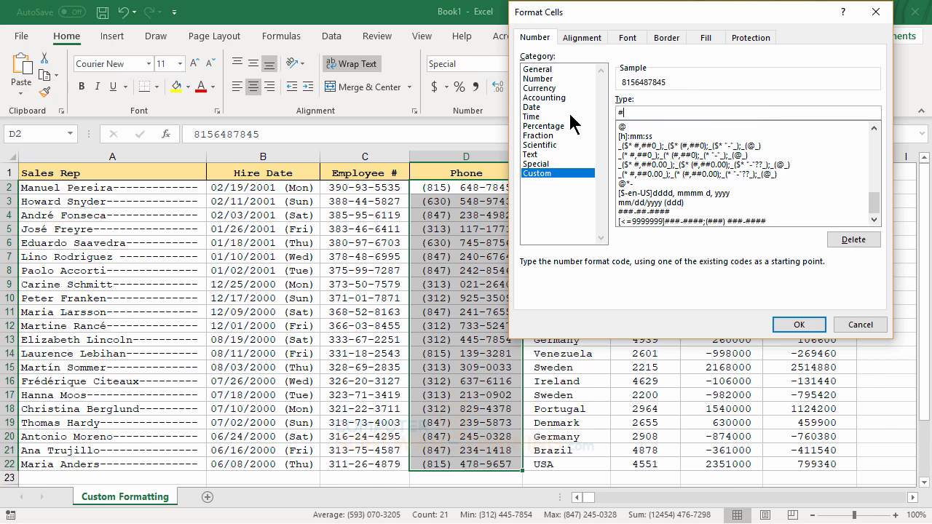
type(".###.####")
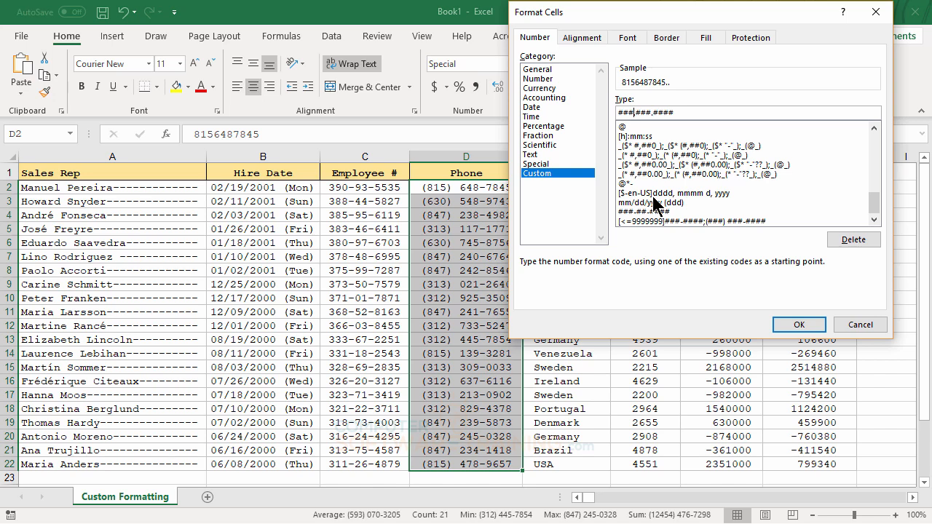
Enclose both periods of the phone format code in quotation marks, giving ###"."###"."####, and apply it to D2:D22
type("\".\"")
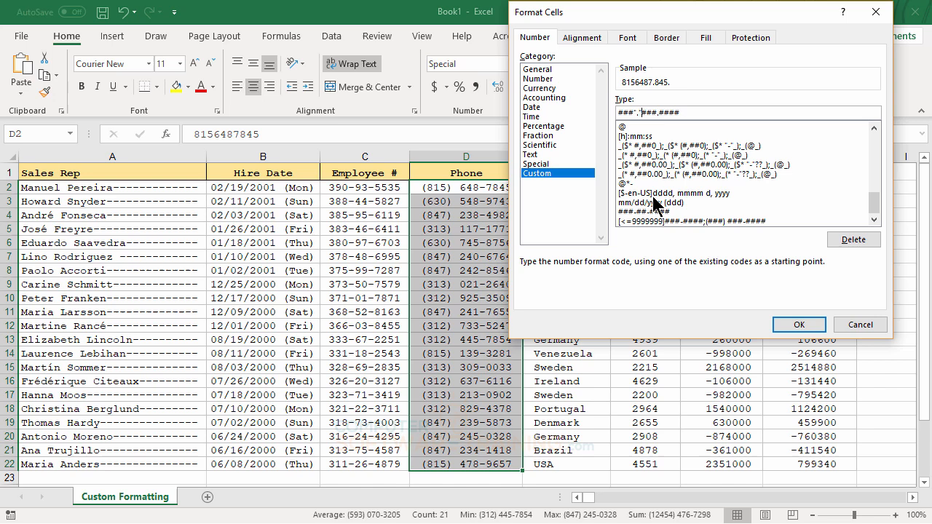
left_click(657, 111)
type("\".\"")
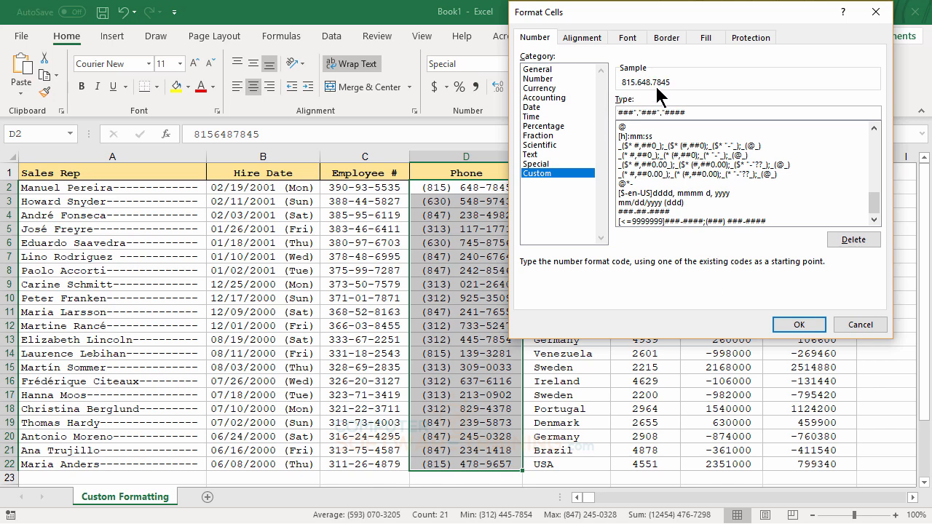
left_click(800, 325)
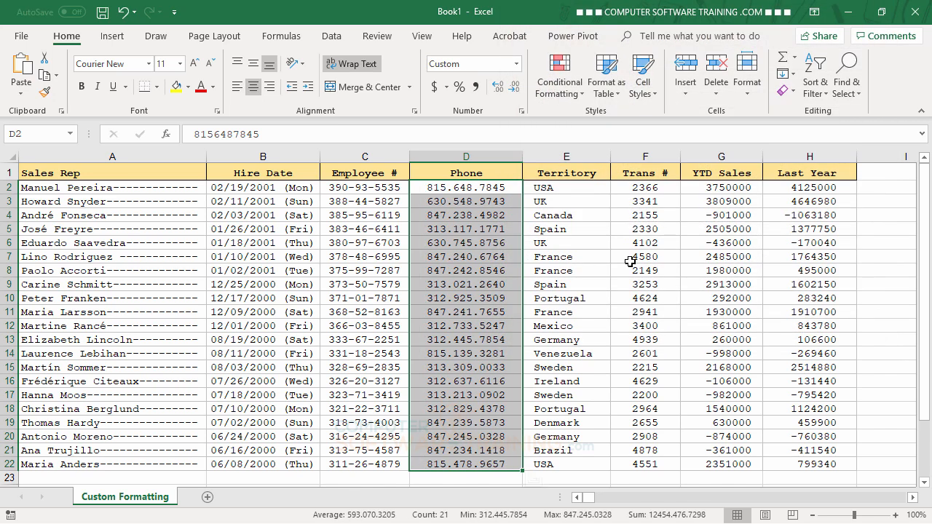
AutoFit the Phone column's width and apply the custom number format "# "#### to the transaction numbers in F2:F22
double_click(522, 158)
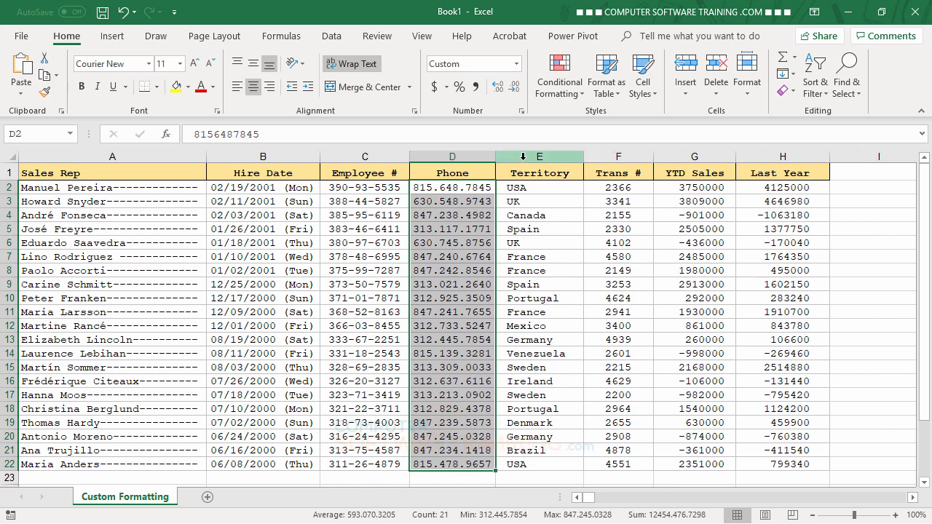
left_click(618, 187)
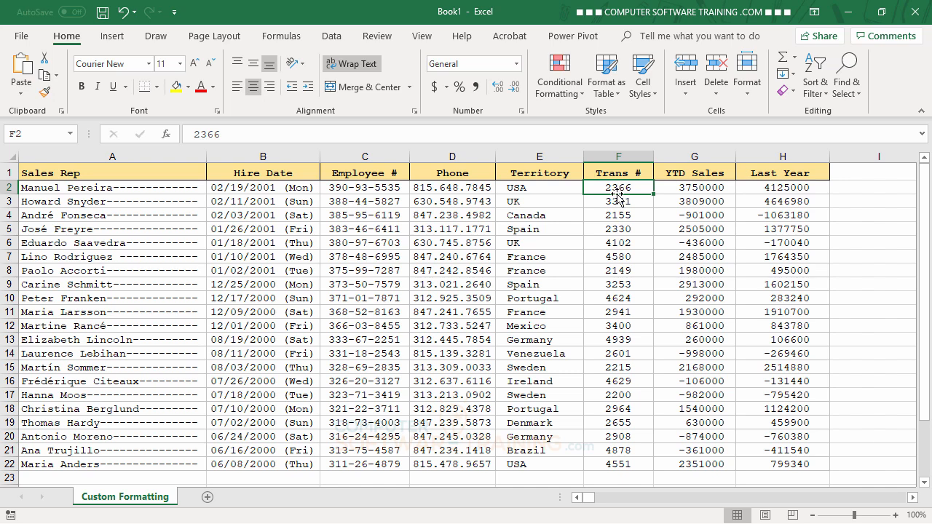
left_click_drag(614, 191, 618, 463)
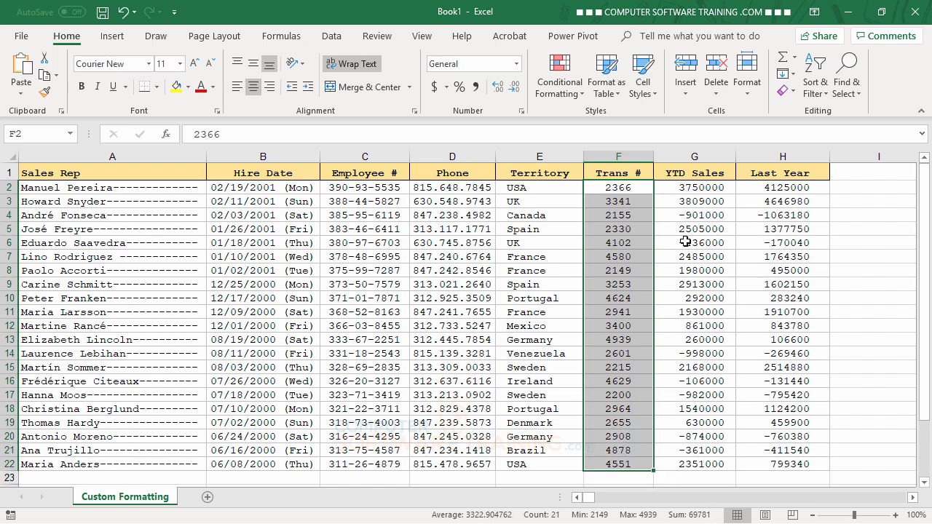
left_click(521, 111)
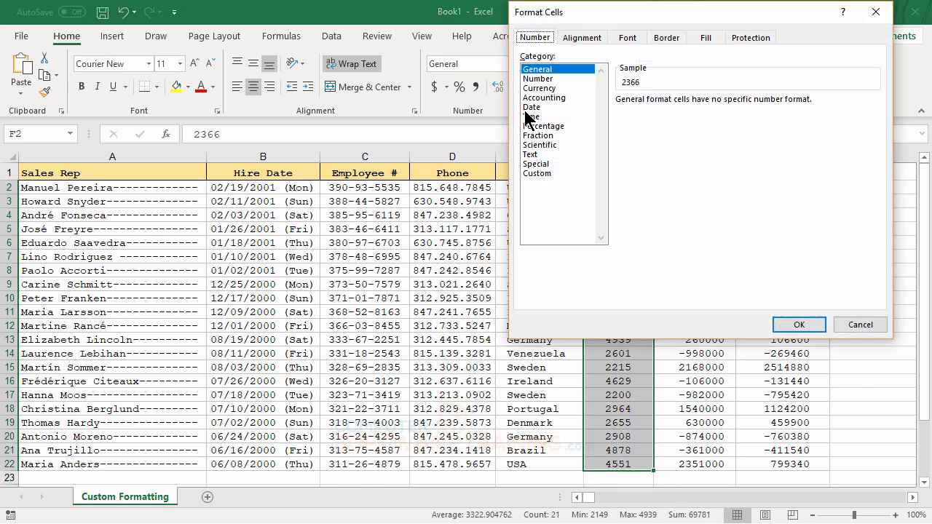
left_click(546, 171)
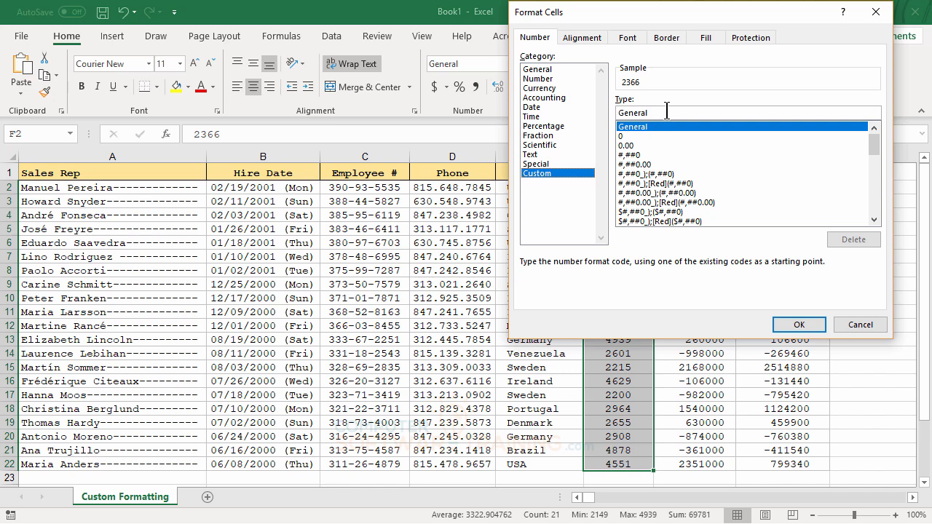
left_click_drag(667, 111, 604, 124)
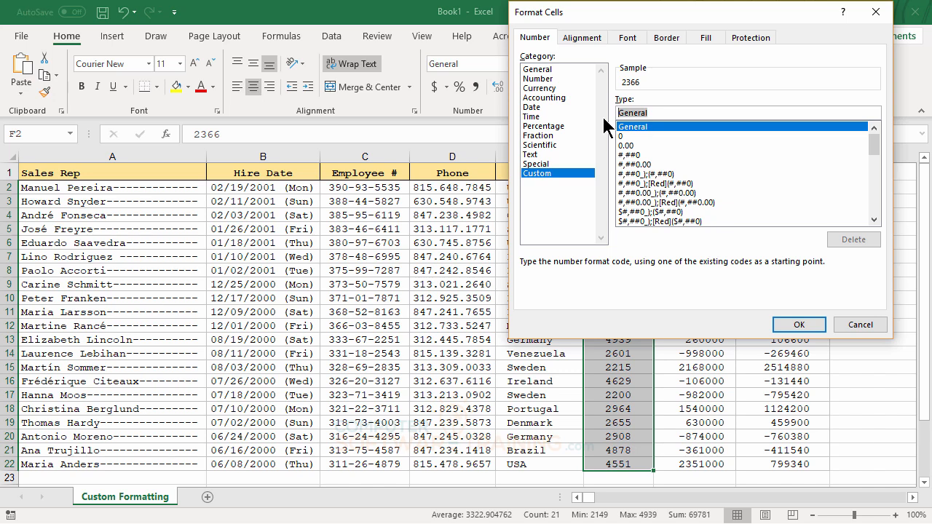
type("\"")
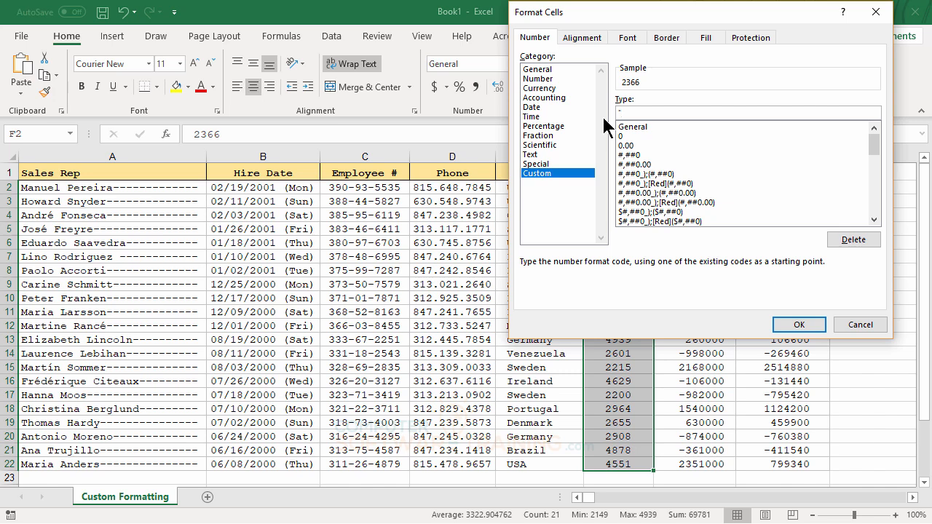
type("# \"####")
left_click(800, 325)
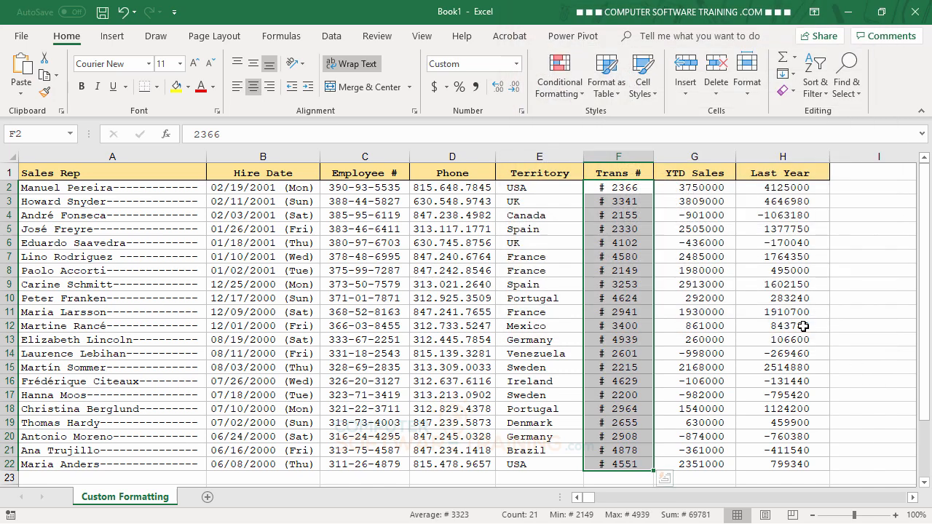
left_click(617, 251)
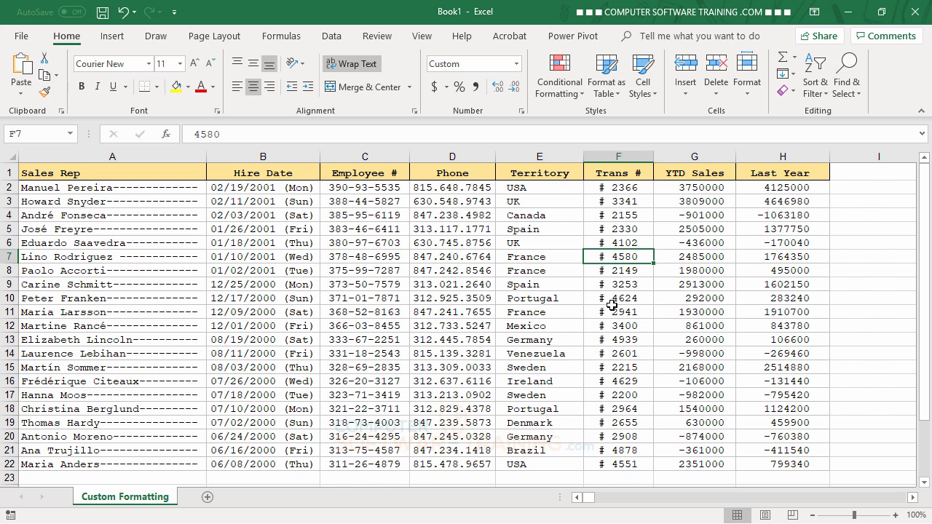
For the YTD Sales values in G2:G22, choose the existing custom code #,##0_);[Red](#,##0) as the starting format
left_click(697, 188)
left_click_drag(697, 188, 725, 464)
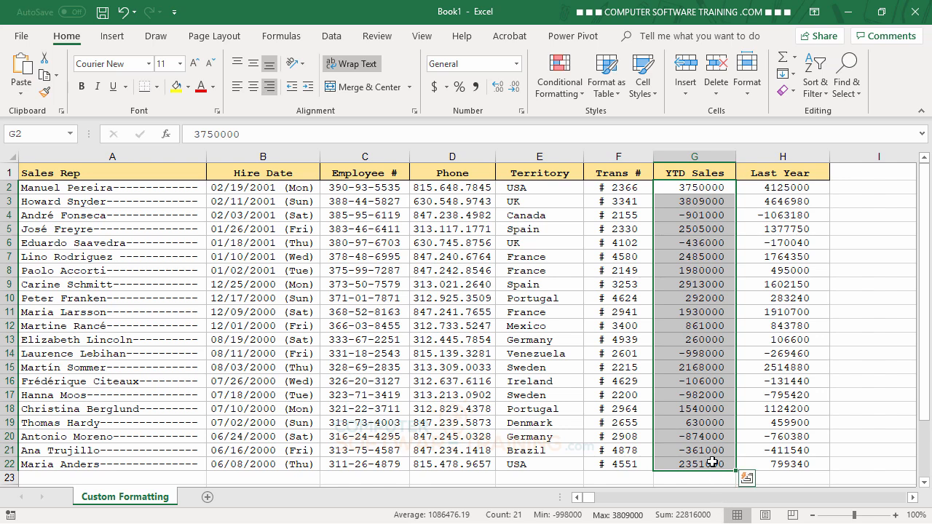
left_click(522, 111)
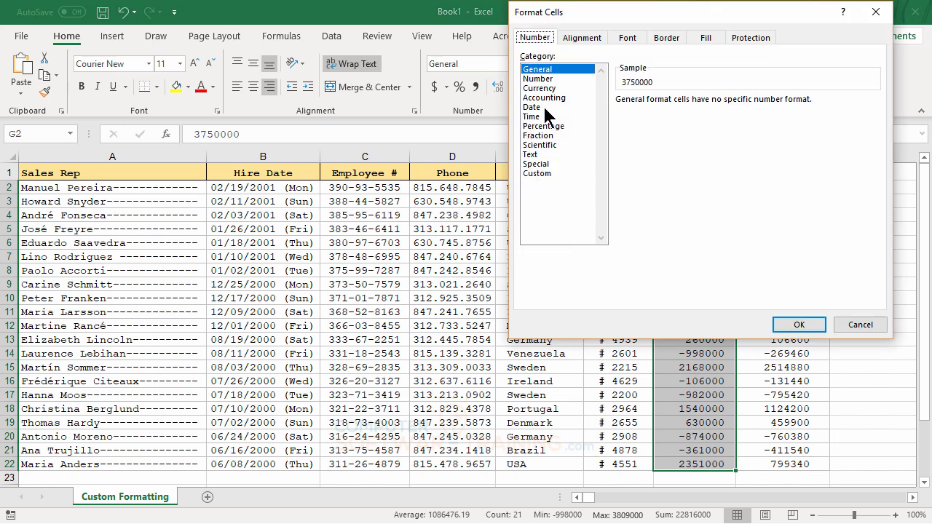
left_click(540, 173)
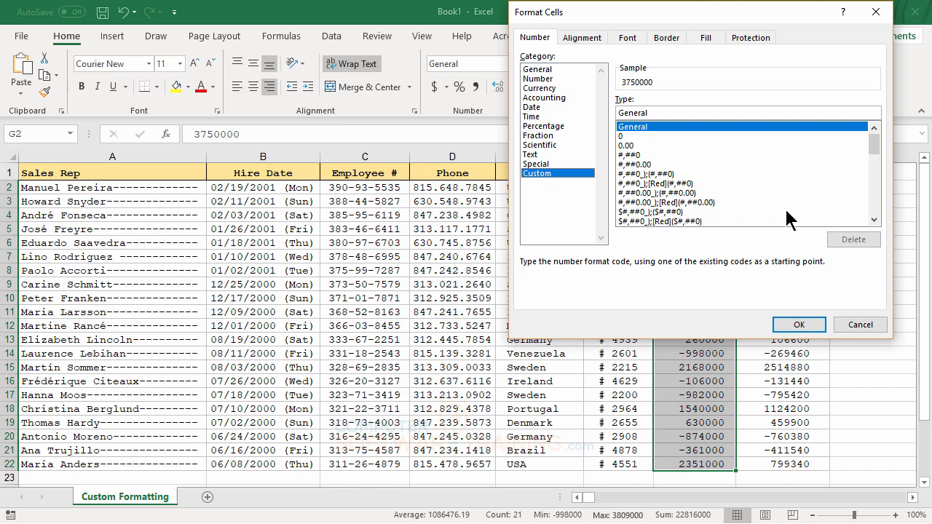
left_click(874, 219)
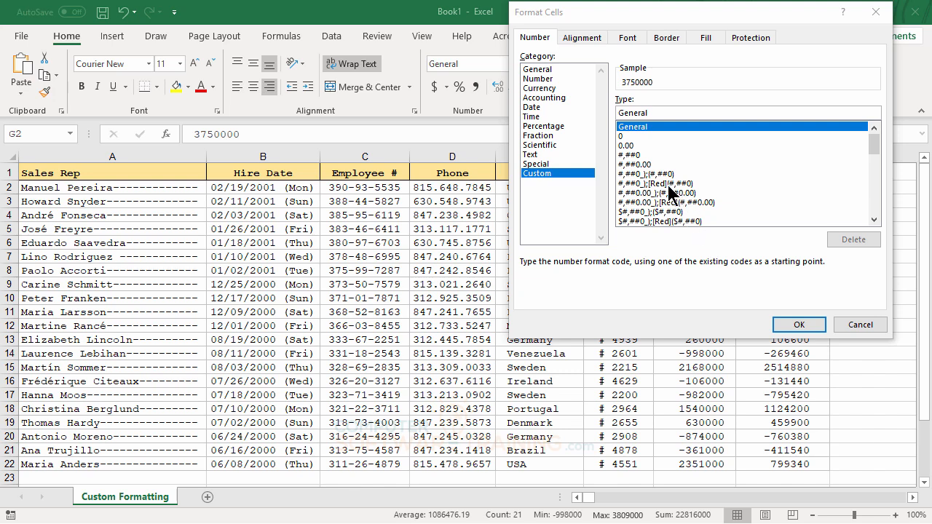
left_click(667, 184)
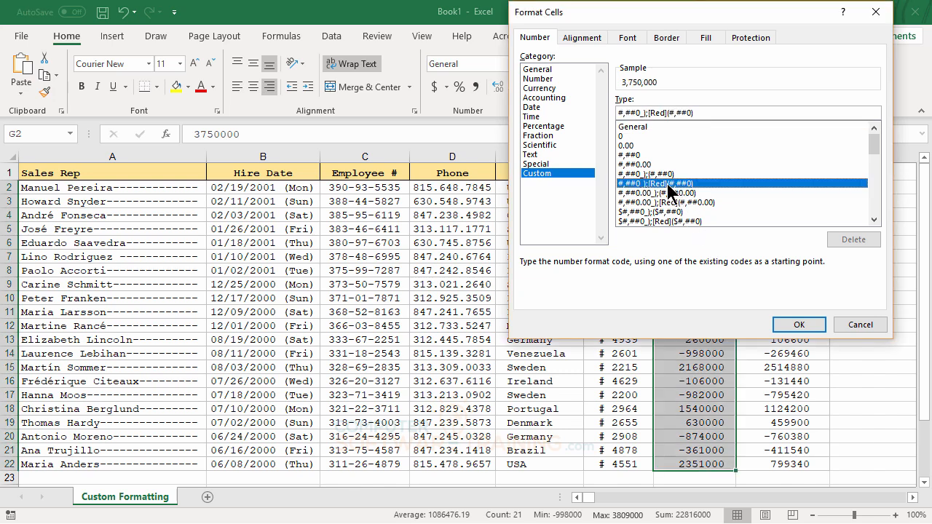
Replace the colour Red in the negative section of the YTD Sales format code with BLUE
double_click(657, 113)
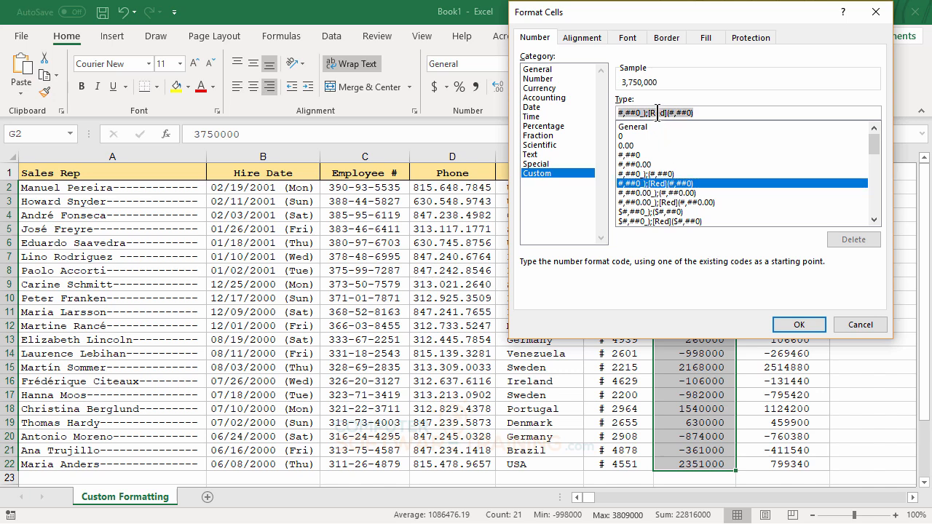
left_click_drag(655, 113, 665, 112)
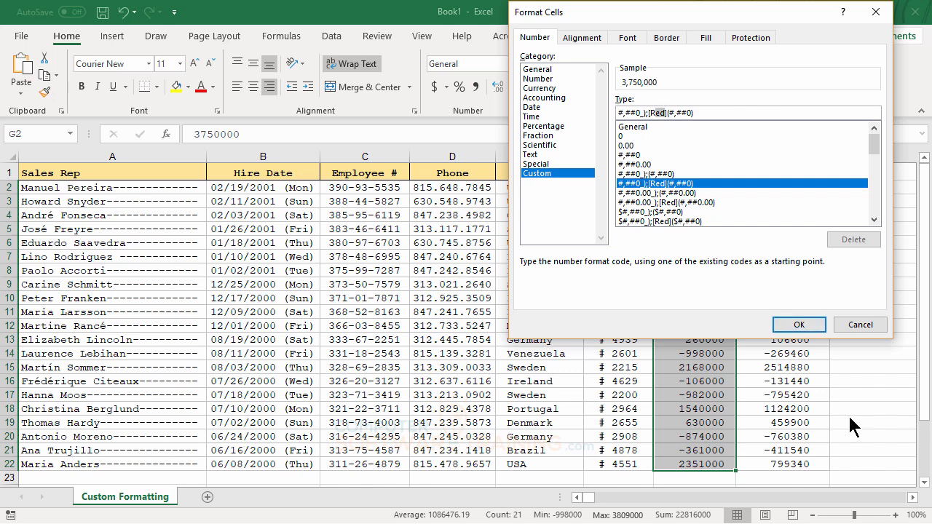
key("BackSpace")
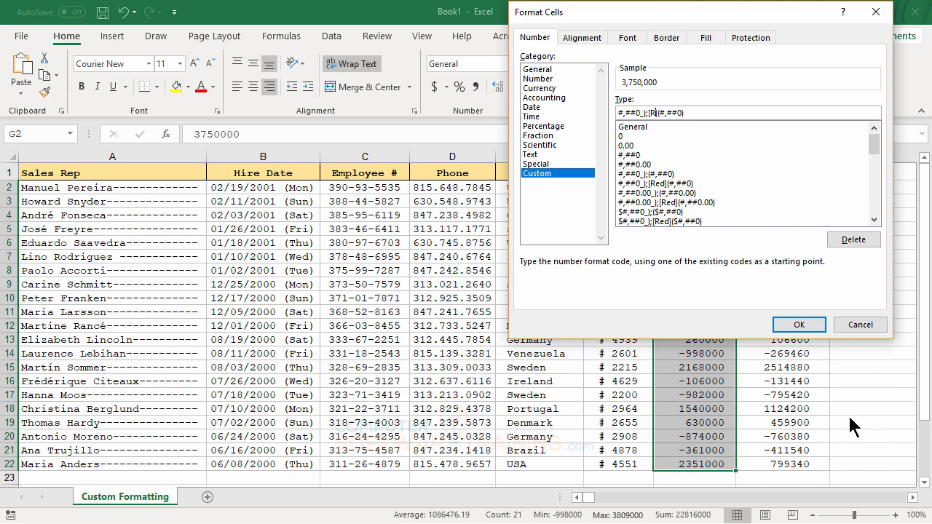
key("BackSpace")
type("BLUE")
Prefix the positive section with [BLUE], set the negative section's colour to RED, and apply [BLUE]#,##0_);[RED](#,##0) to G2:G22
key("Home")
type("[")
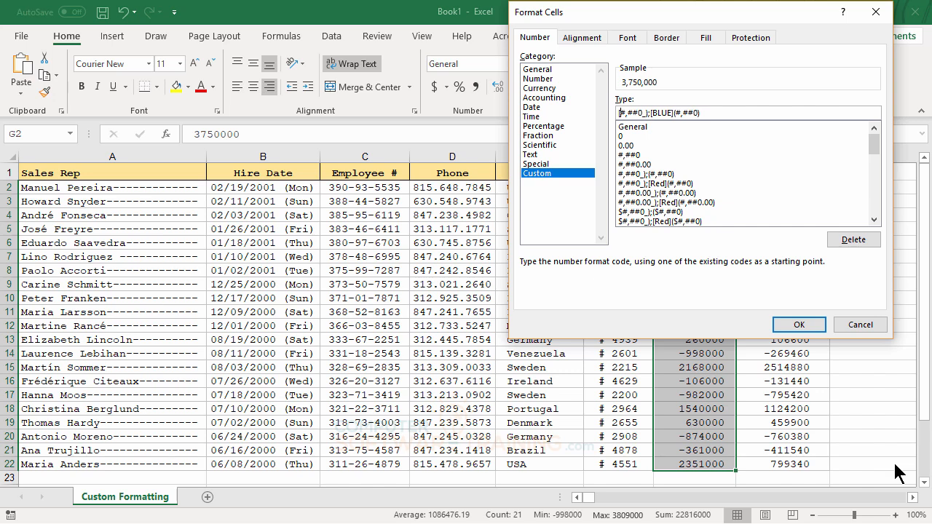
type("[BLUE")
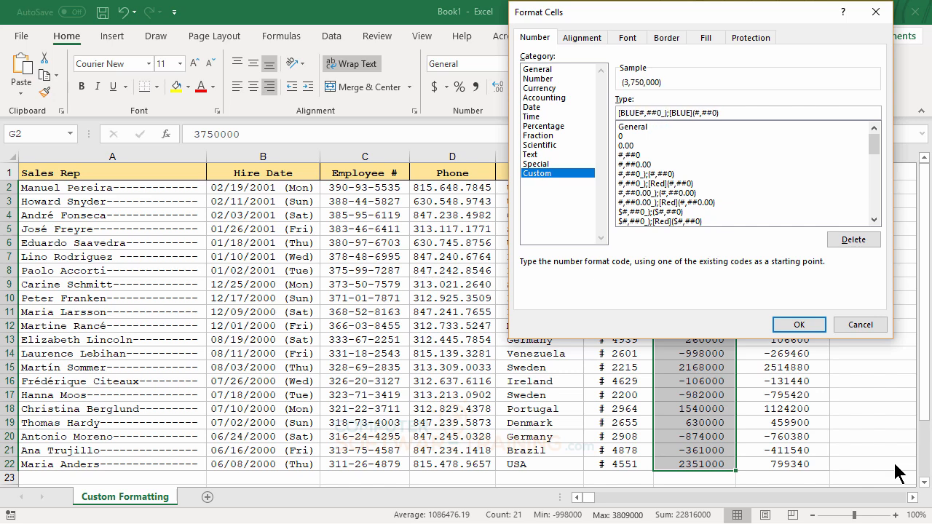
type("]")
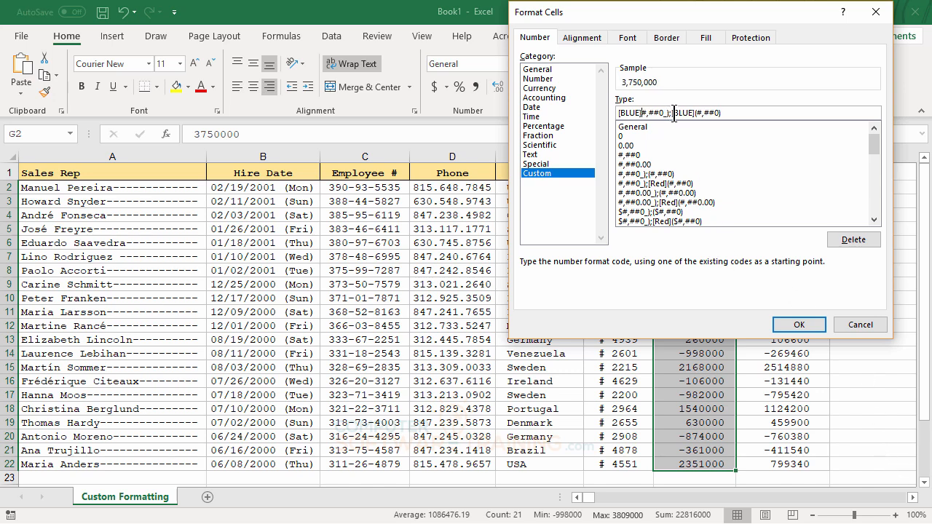
left_click_drag(672, 113, 691, 118)
type("RED")
left_click(794, 328)
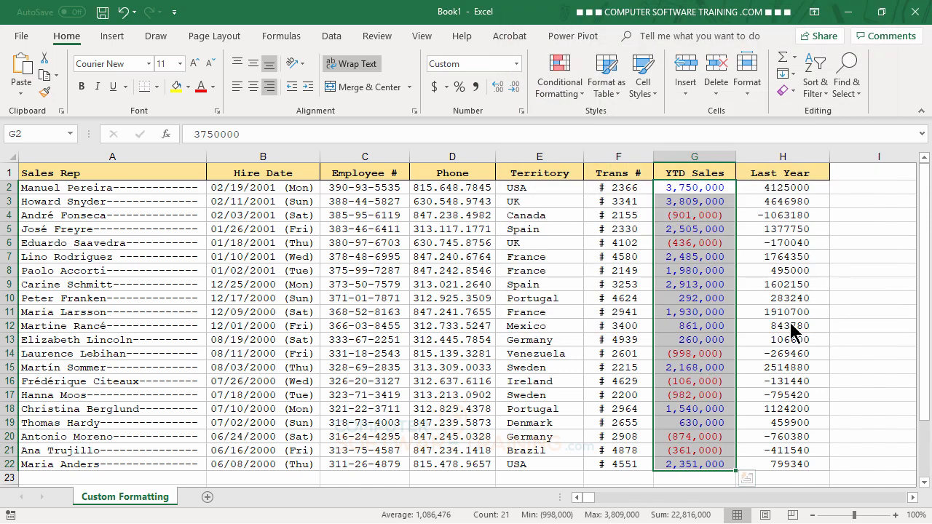
left_click(701, 272)
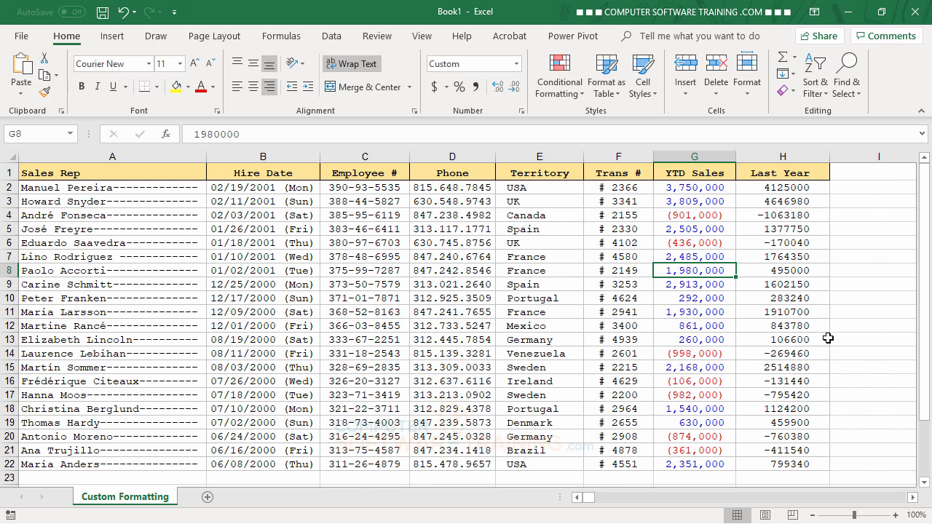
left_click(687, 191)
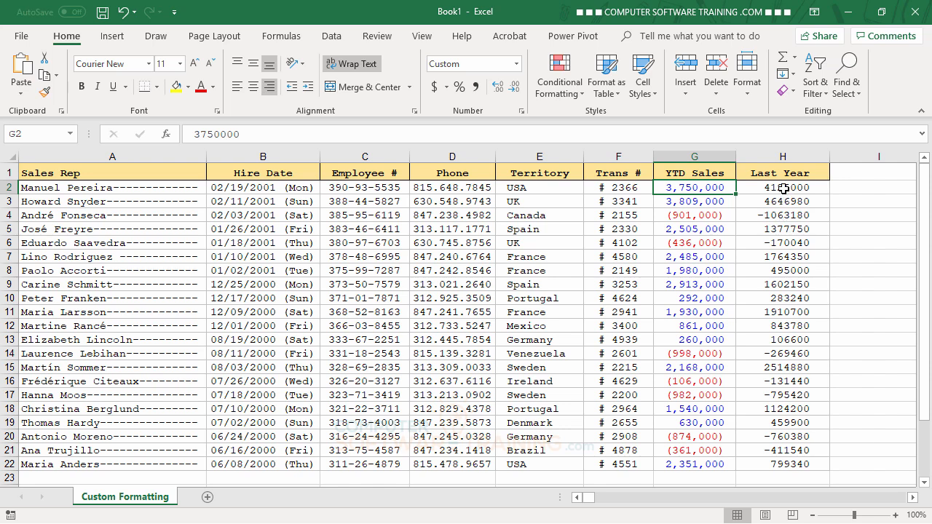
Apply the existing custom format [Blue]#,##0_);[Red](#,##0) to the Last Year values in H2:H22 and AutoFit that column's width
left_click_drag(782, 187, 804, 464)
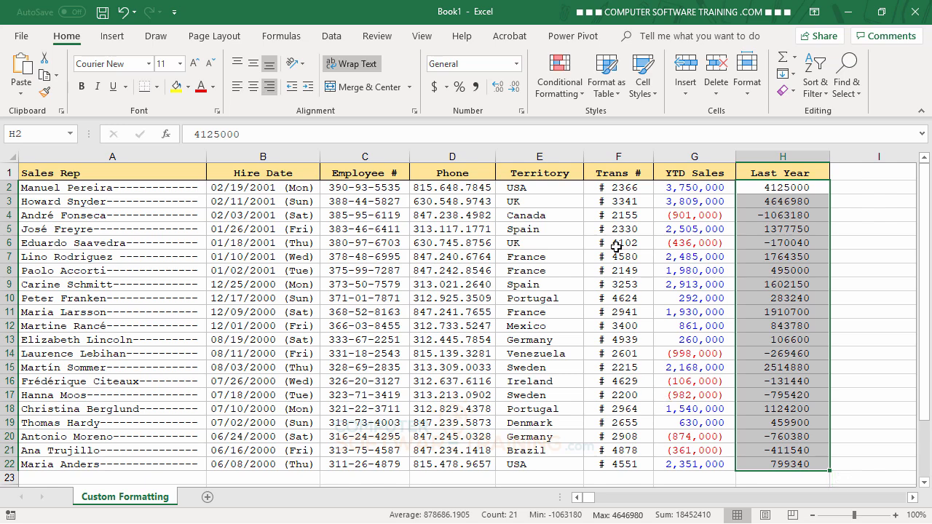
left_click(523, 113)
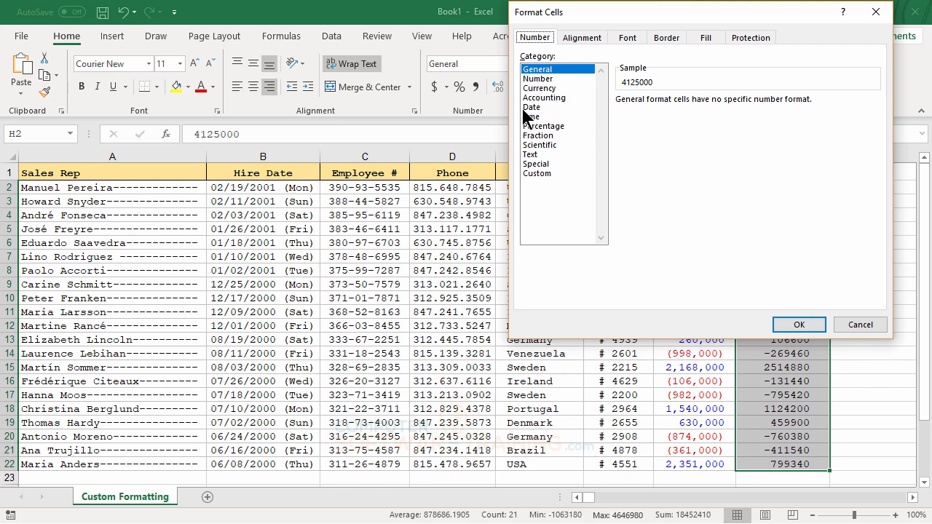
left_click(544, 173)
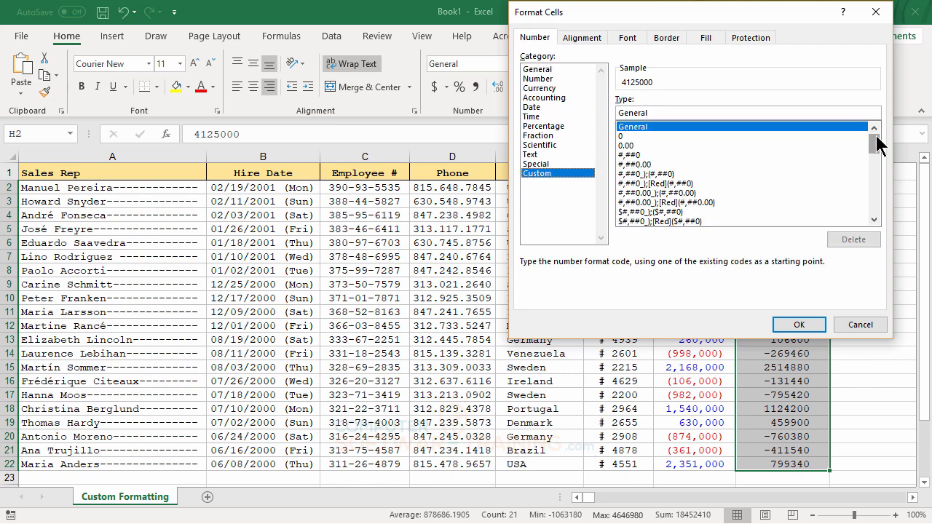
left_click_drag(875, 138, 879, 206)
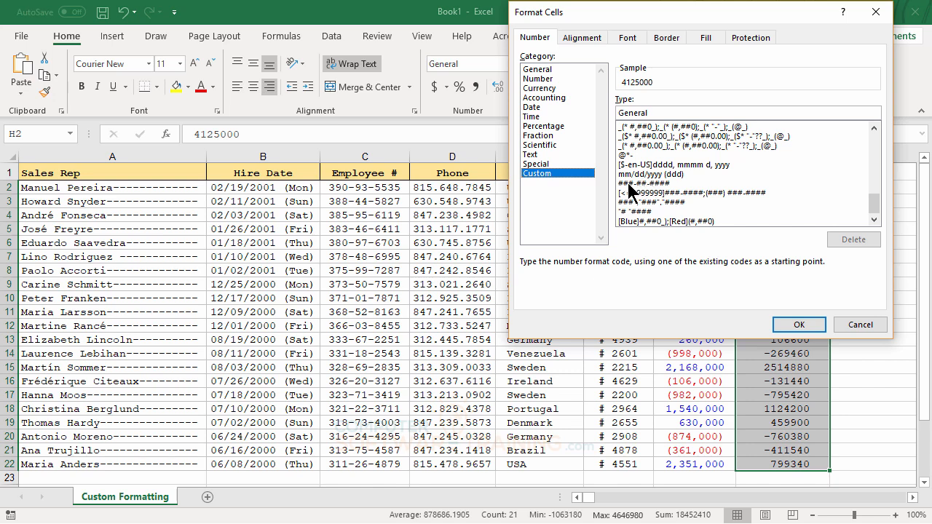
left_click(658, 222)
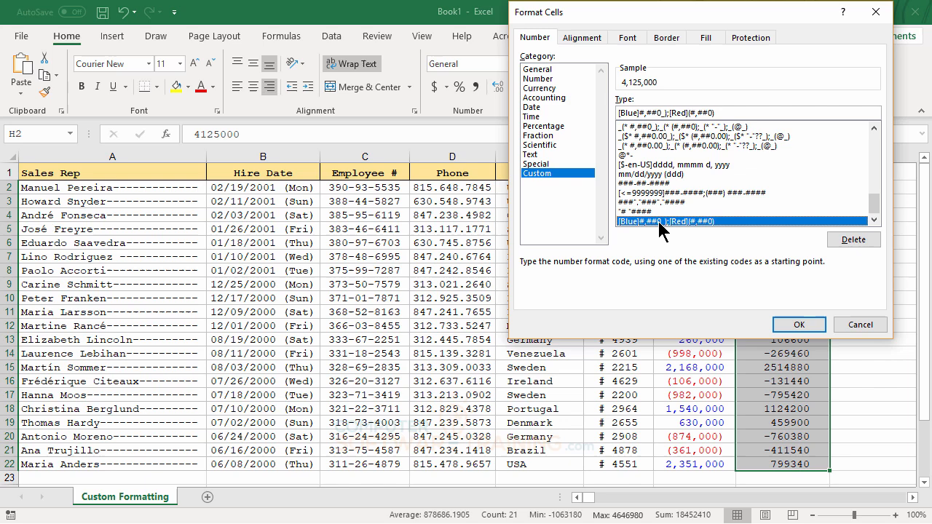
left_click(801, 323)
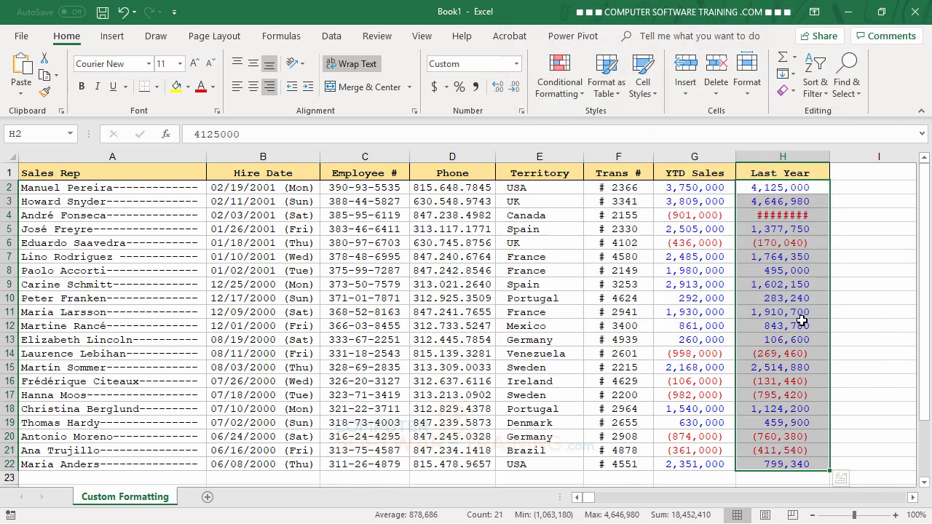
double_click(829, 156)
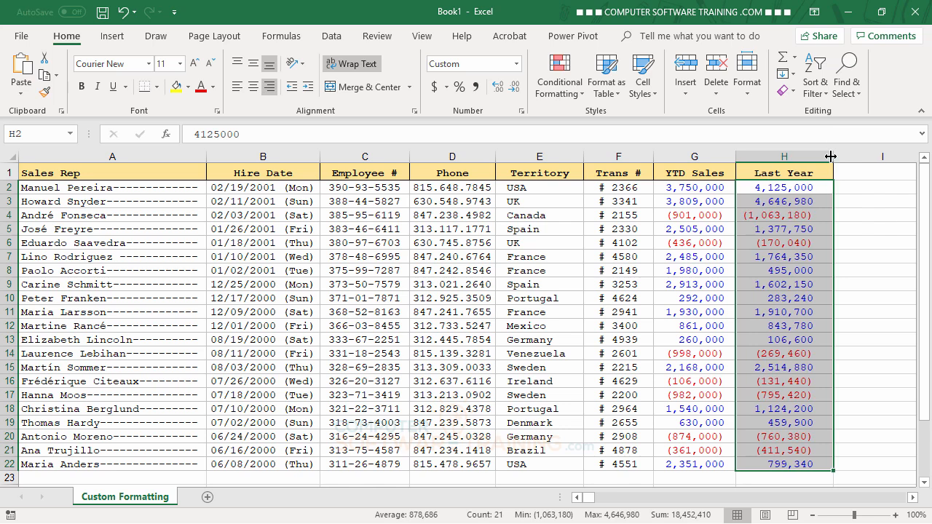
left_click(673, 286)
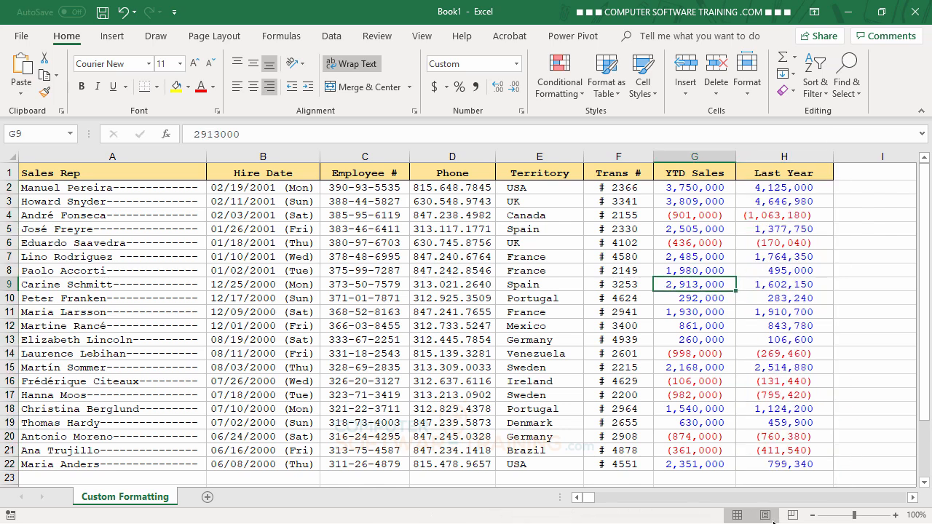